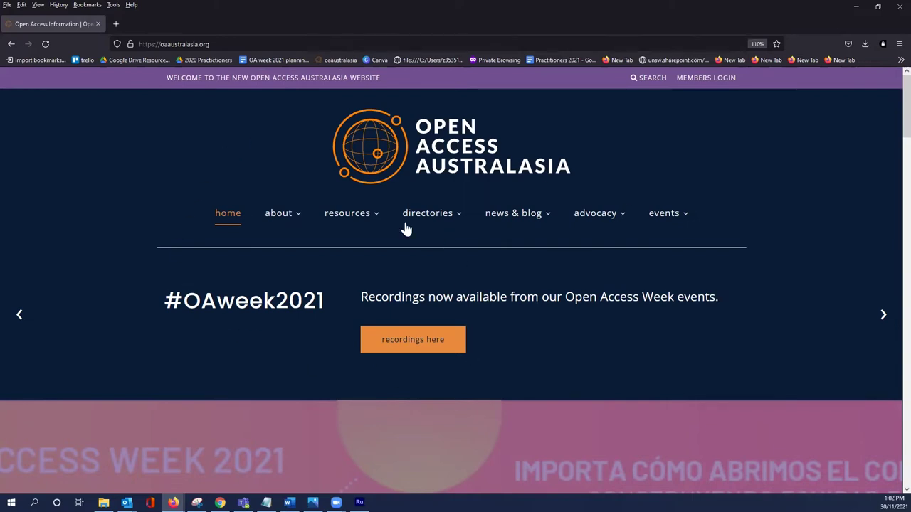
- Open the Promotional Resources post from the Open Access Australasia Resources page
{"action": "mouse_move", "coordinate": [335, 218]}
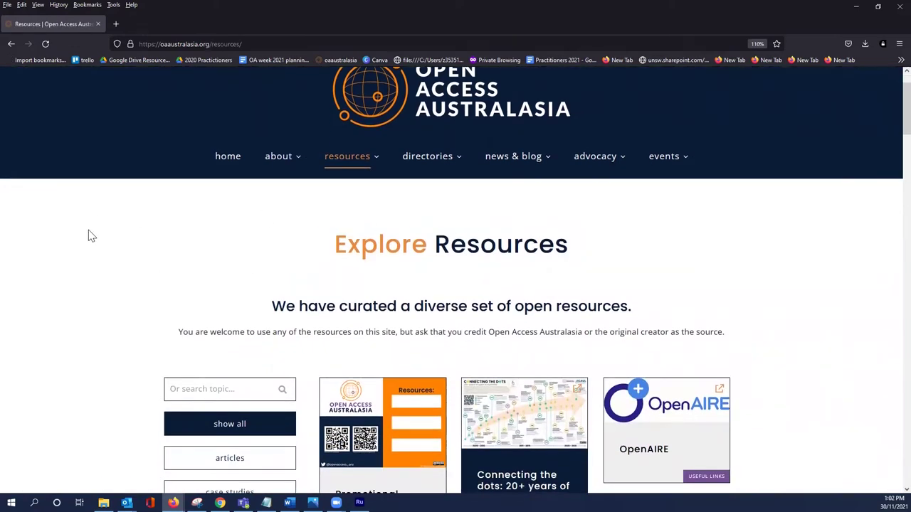
{"action": "scroll", "coordinate": [86, 263], "scroll_direction": "down", "scroll_amount": 3}
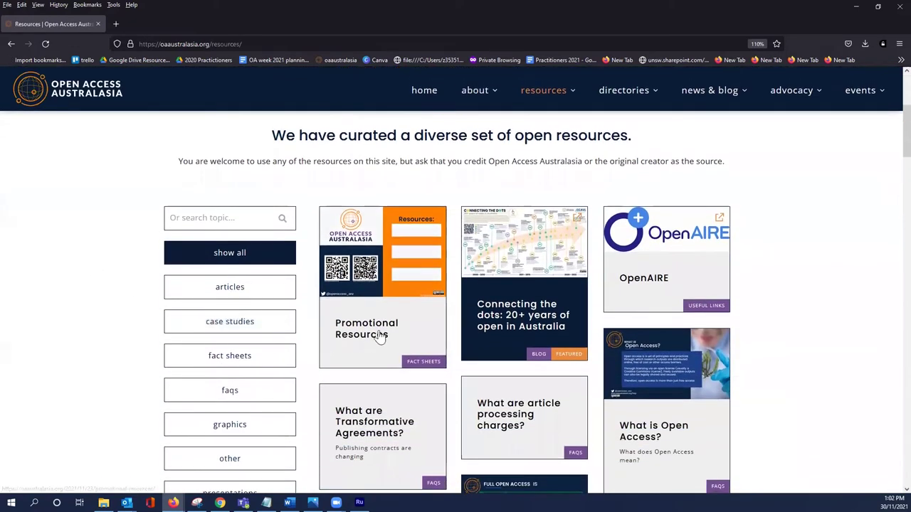
{"action": "left_click", "coordinate": [430, 287]}
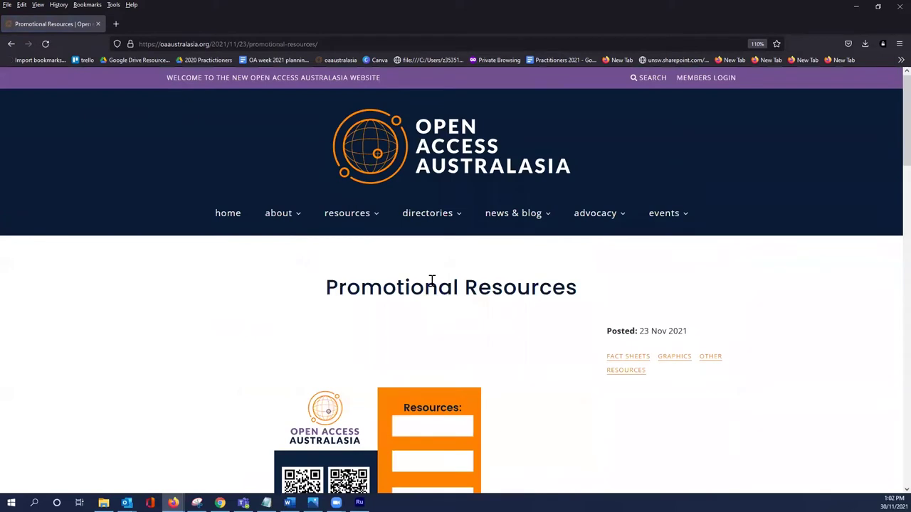
- Open the Business Card Recommendations template in Canva from the Adapt section
{"action": "scroll", "coordinate": [441, 258], "scroll_direction": "down", "scroll_amount": 3}
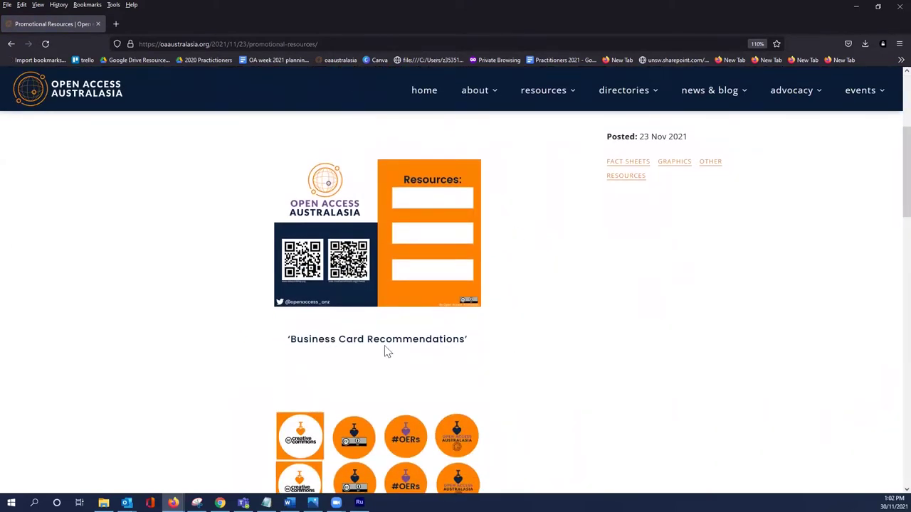
{"action": "scroll", "coordinate": [529, 344], "scroll_direction": "down", "scroll_amount": 2}
{"action": "scroll", "coordinate": [551, 371], "scroll_direction": "down", "scroll_amount": 4}
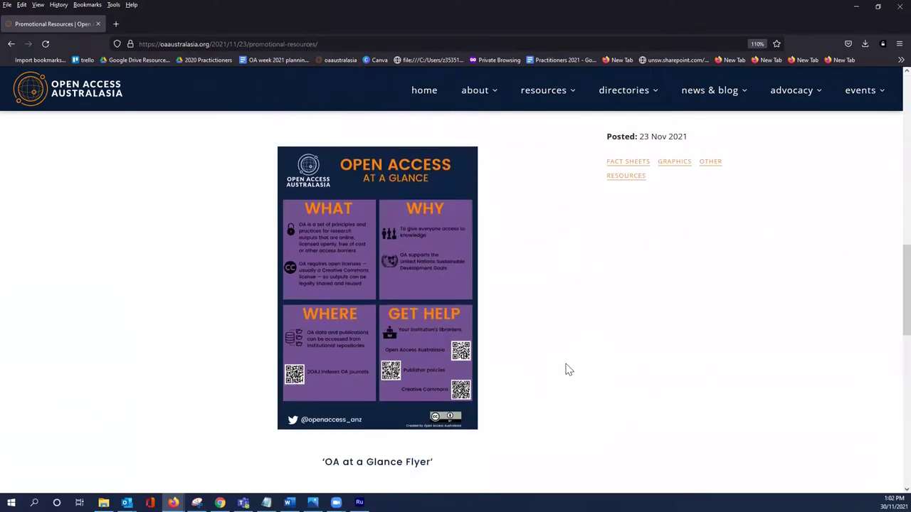
{"action": "scroll", "coordinate": [568, 368], "scroll_direction": "down", "scroll_amount": 3}
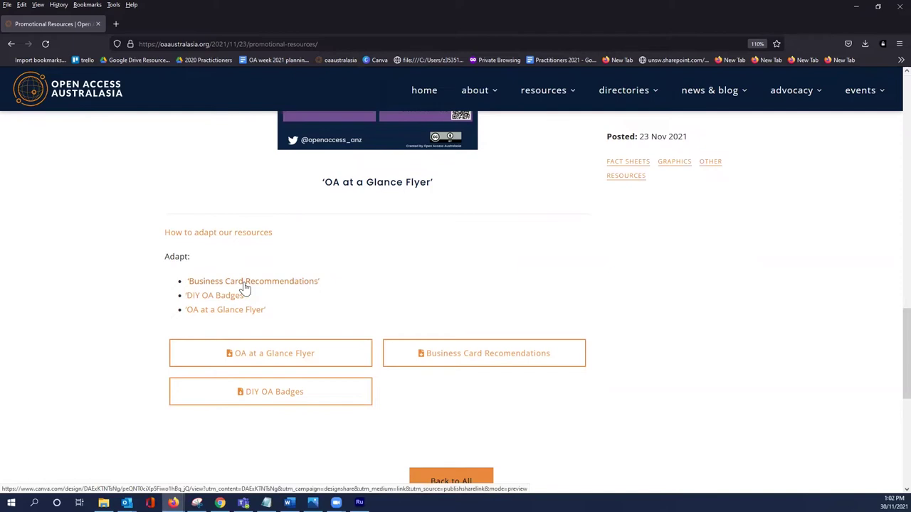
{"action": "scroll", "coordinate": [548, 295], "scroll_direction": "up", "scroll_amount": 10}
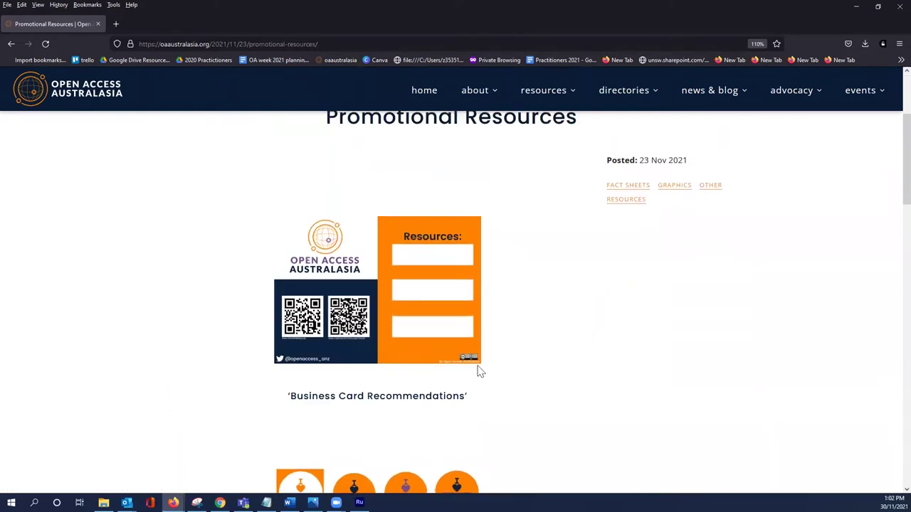
{"action": "scroll", "coordinate": [856, 155], "scroll_direction": "down", "scroll_amount": 3}
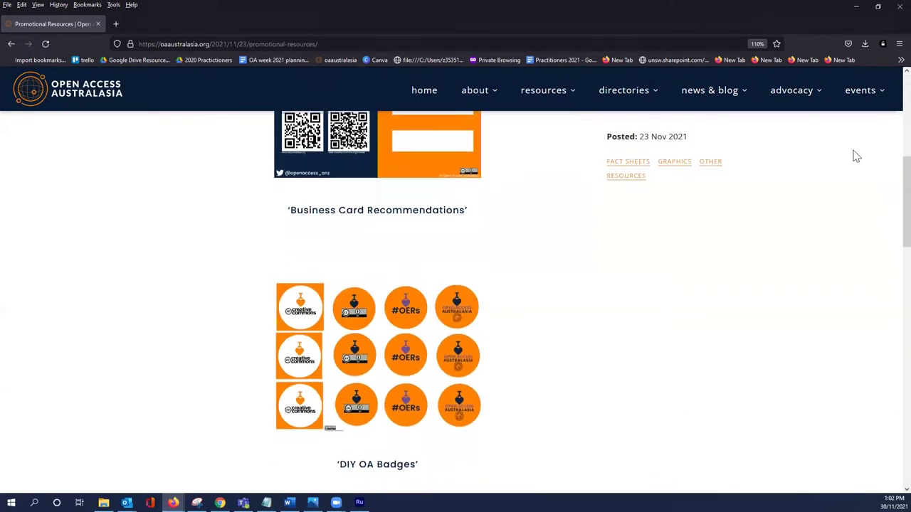
{"action": "scroll", "coordinate": [856, 156], "scroll_direction": "down", "scroll_amount": 6}
{"action": "left_click", "coordinate": [285, 337]}
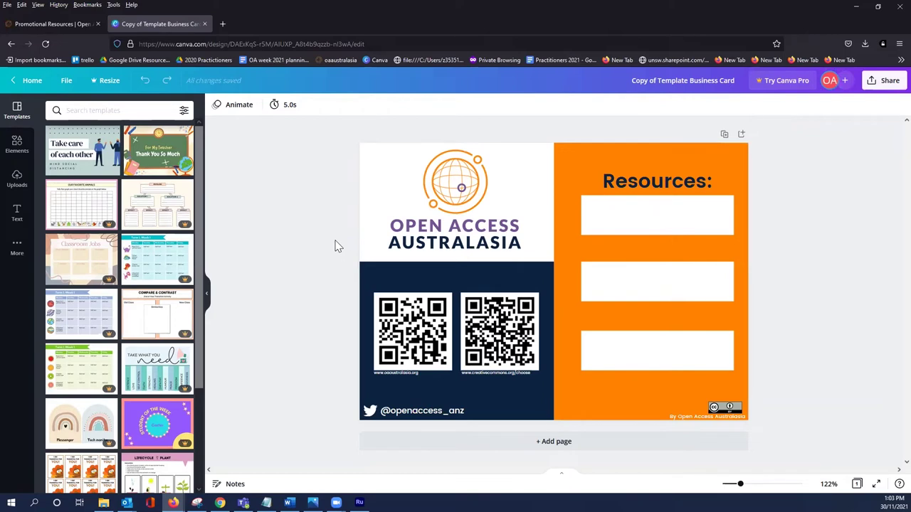
- Duplicate the business card page and delete the Open Access Australasia logo from page 1
{"action": "left_click", "coordinate": [724, 135]}
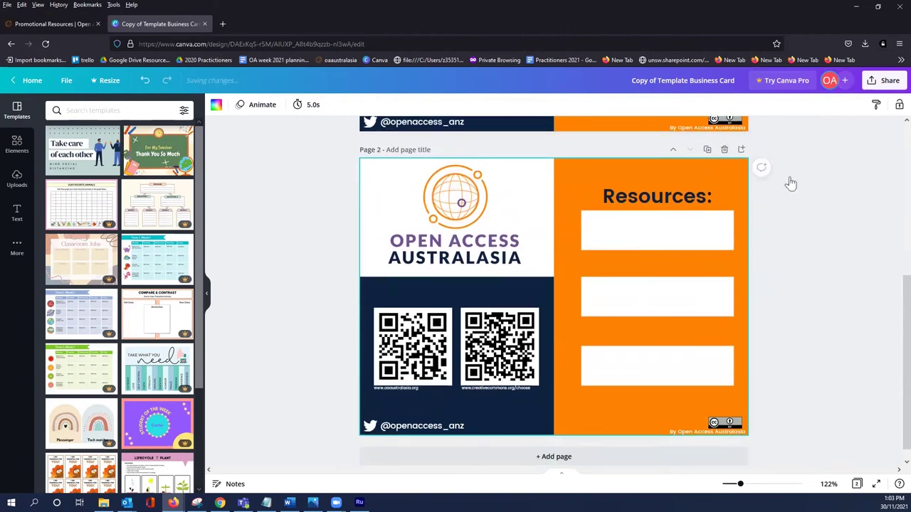
{"action": "scroll", "coordinate": [875, 204], "scroll_direction": "up", "scroll_amount": 4}
{"action": "left_click", "coordinate": [498, 187]}
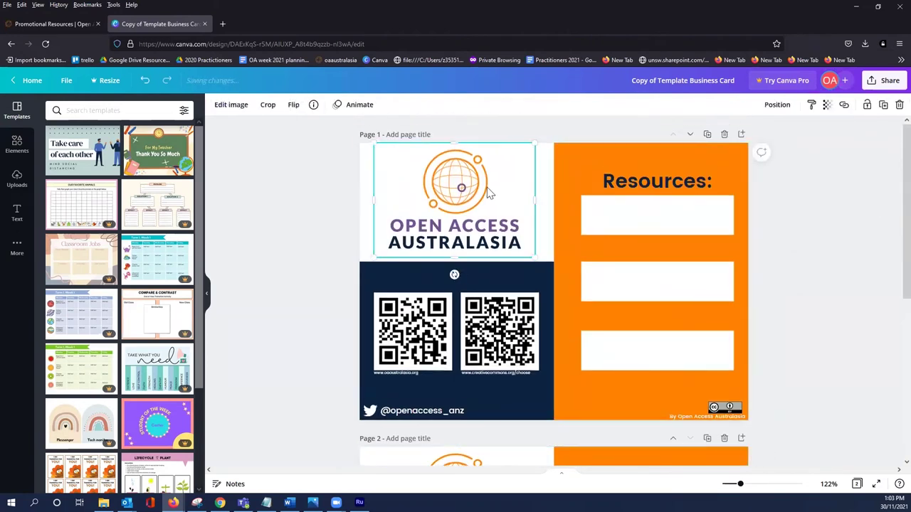
{"action": "key", "text": "Delete"}
{"action": "key", "text": "ctrl+a"}
{"action": "key", "text": "Delete"}
{"action": "scroll", "coordinate": [819, 360], "scroll_direction": "down", "scroll_amount": 3}
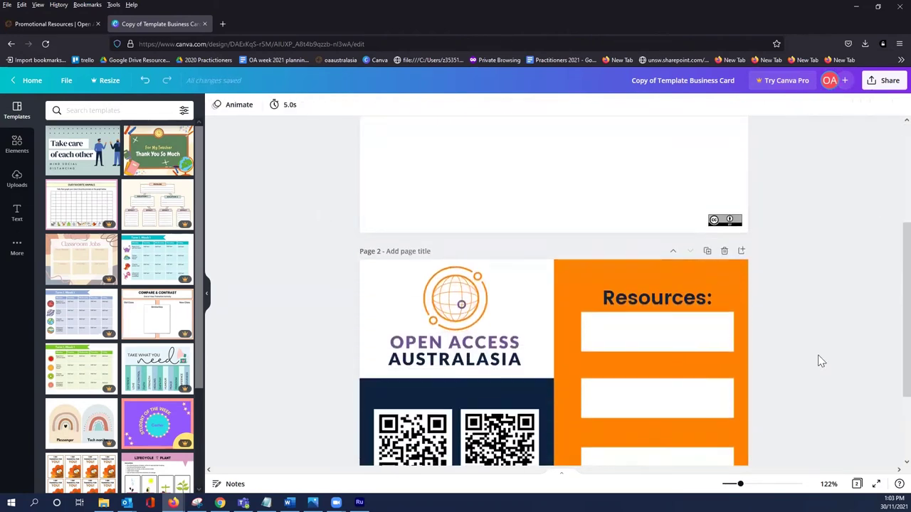
{"action": "scroll", "coordinate": [545, 301], "scroll_direction": "down", "scroll_amount": 3}
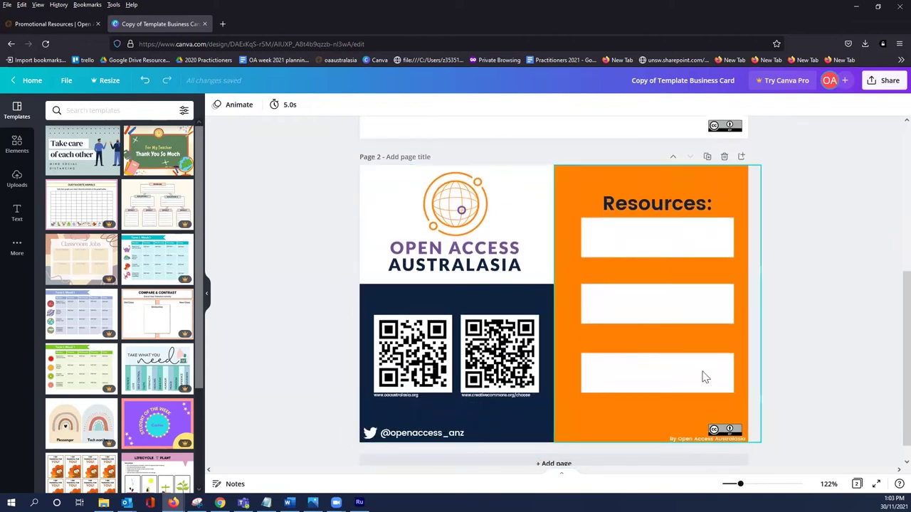
{"action": "scroll", "coordinate": [870, 346], "scroll_direction": "up", "scroll_amount": 5}
- Recolour the 'Resources:' heading light blue, then select the left QR code on page 1
{"action": "left_click", "coordinate": [632, 182]}
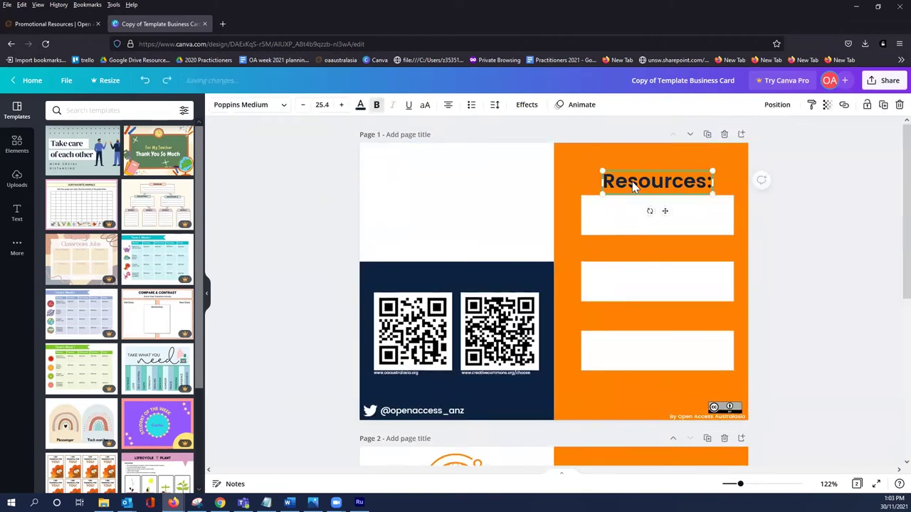
{"action": "left_click", "coordinate": [633, 181]}
{"action": "left_click", "coordinate": [360, 105]}
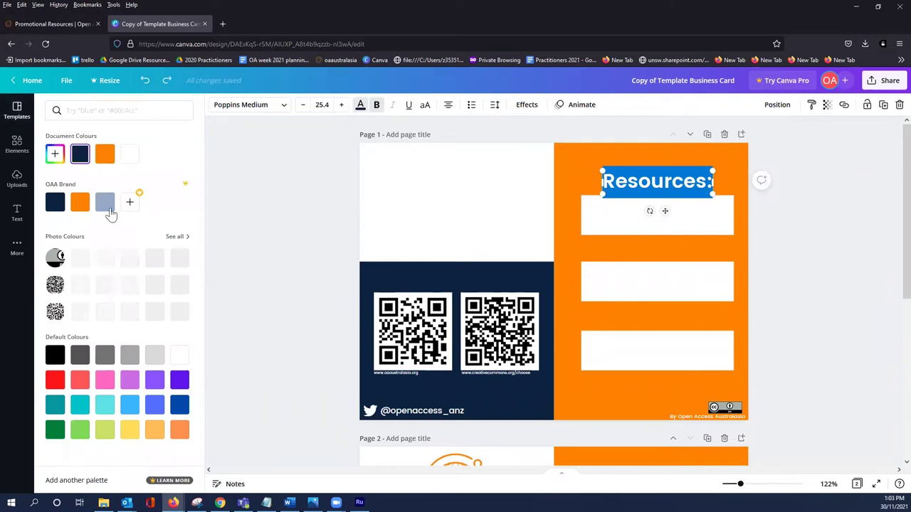
{"action": "left_click", "coordinate": [104, 206]}
{"action": "left_click", "coordinate": [559, 193]}
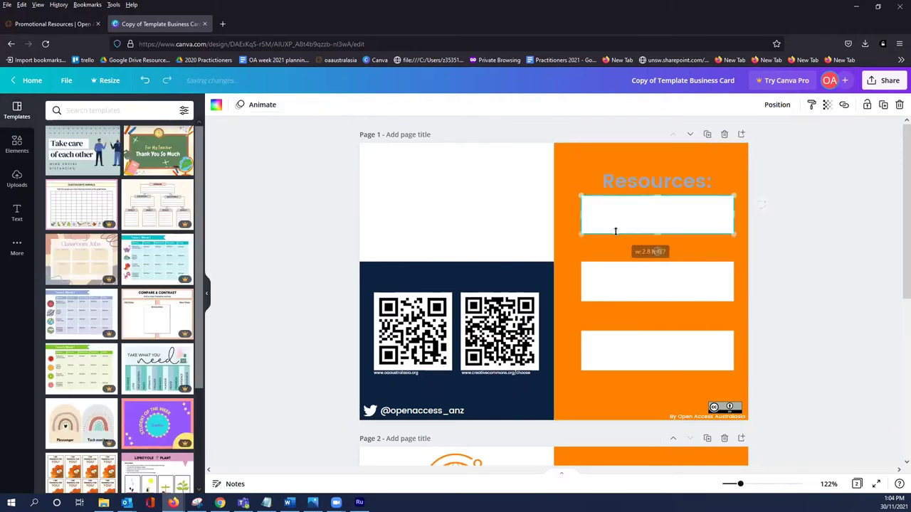
{"action": "left_click", "coordinate": [500, 231]}
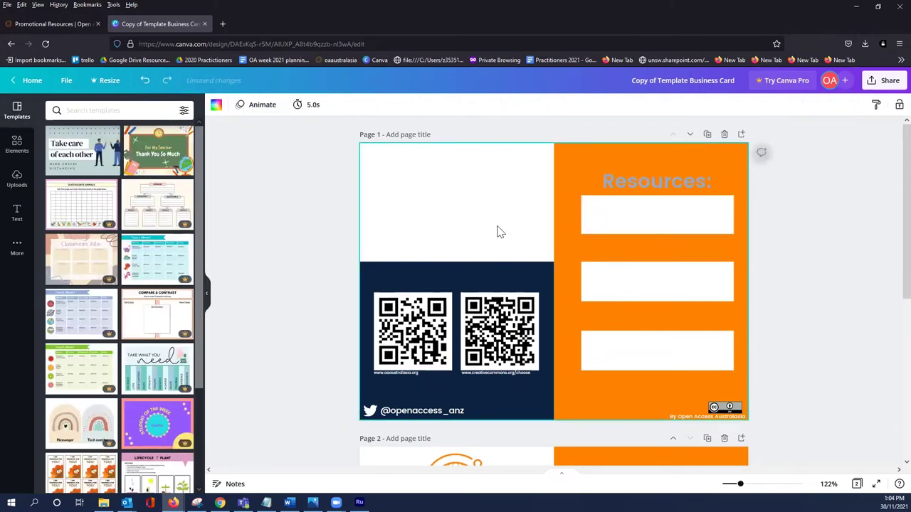
{"action": "left_click", "coordinate": [427, 342]}
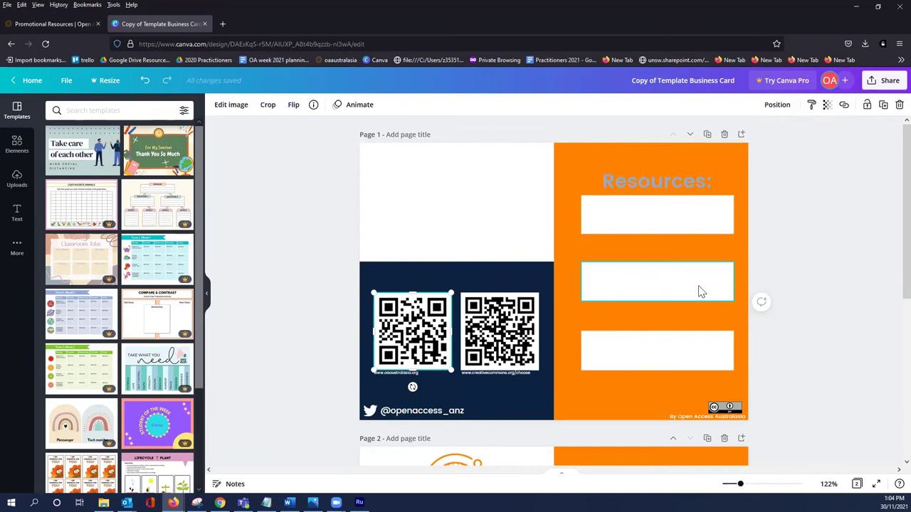
- Change the orange Resources panel to red
{"action": "left_click", "coordinate": [326, 270]}
{"action": "left_click", "coordinate": [587, 180]}
{"action": "left_click", "coordinate": [216, 104]}
{"action": "left_click", "coordinate": [55, 382]}
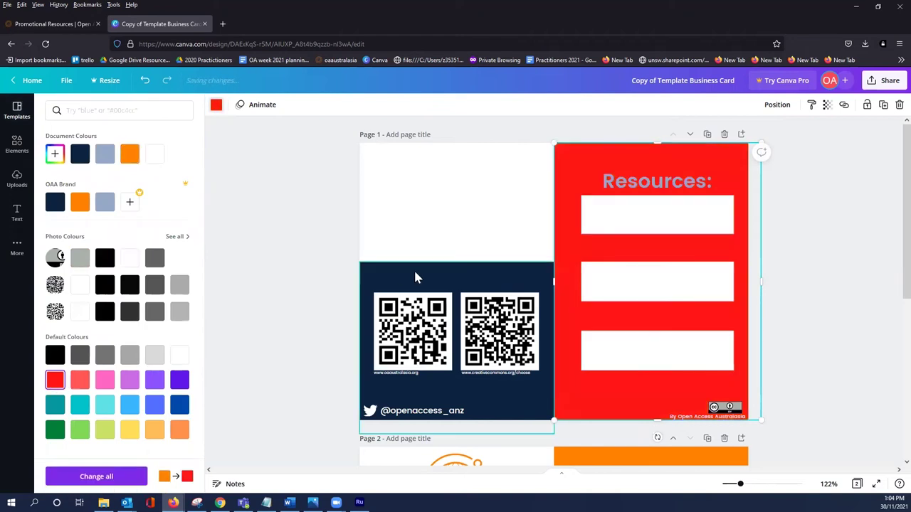
{"action": "left_click", "coordinate": [17, 111]}
{"action": "left_click", "coordinate": [21, 143]}
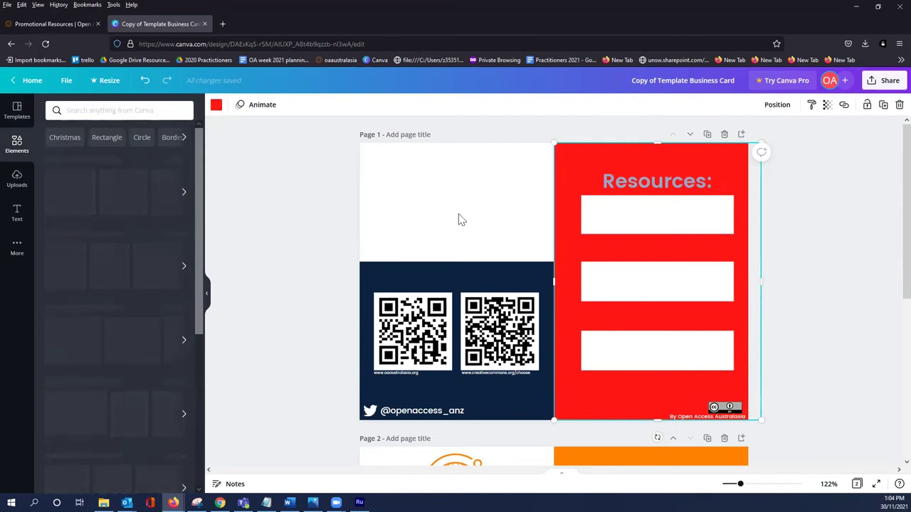
{"action": "left_click", "coordinate": [402, 412]}
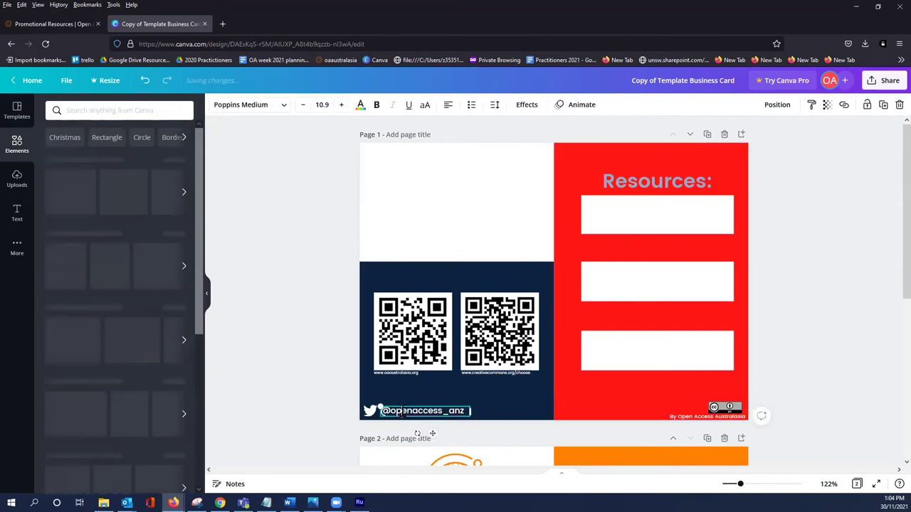
{"action": "left_click_drag", "start_coordinate": [400, 413], "coordinate": [464, 416]}
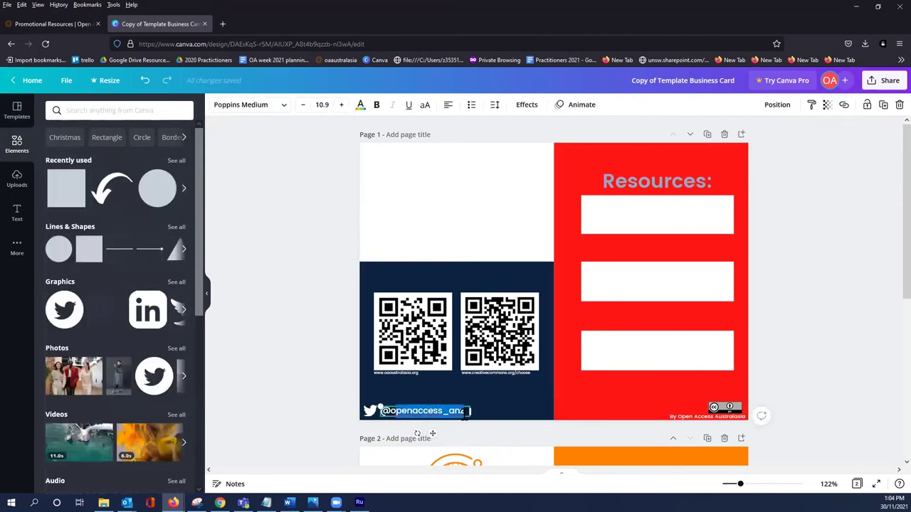
{"action": "key", "text": "BackSpace"}
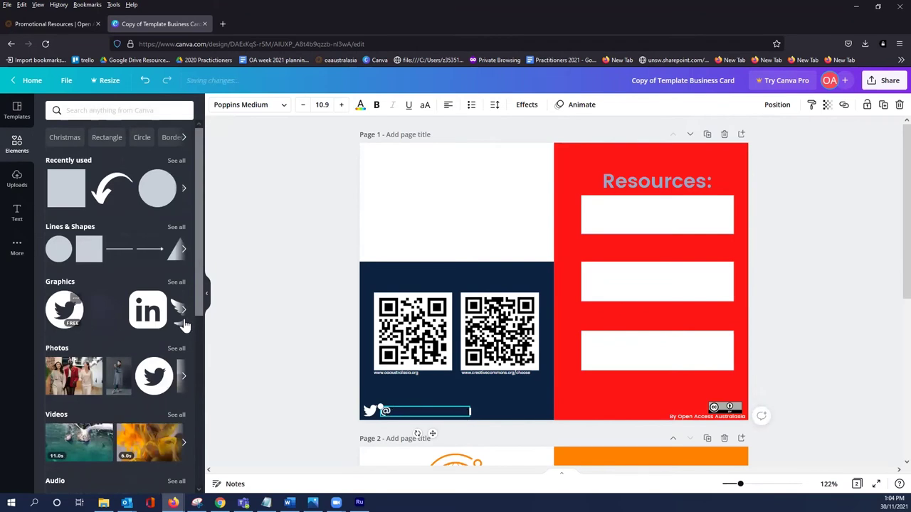
- Place the uploaded desk-reader icon in the card's top-left white area
{"action": "left_click", "coordinate": [17, 184]}
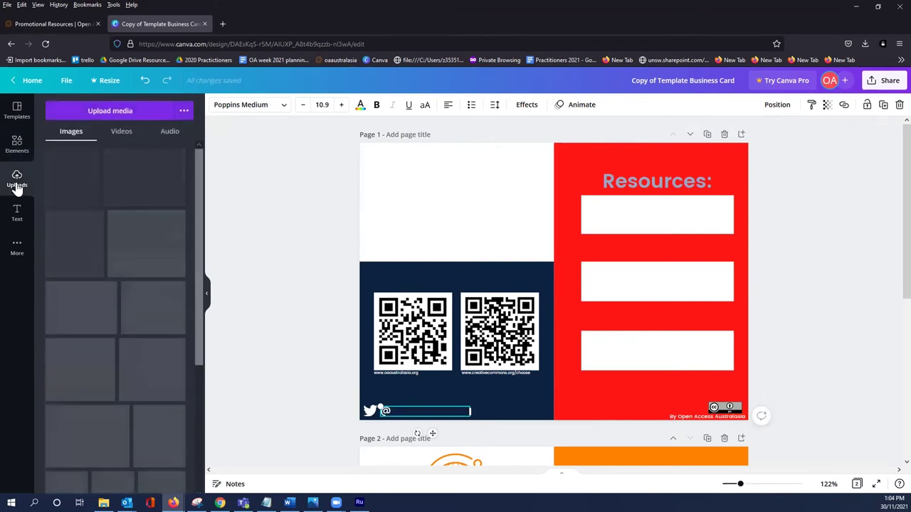
{"action": "scroll", "coordinate": [129, 266], "scroll_direction": "down", "scroll_amount": 2}
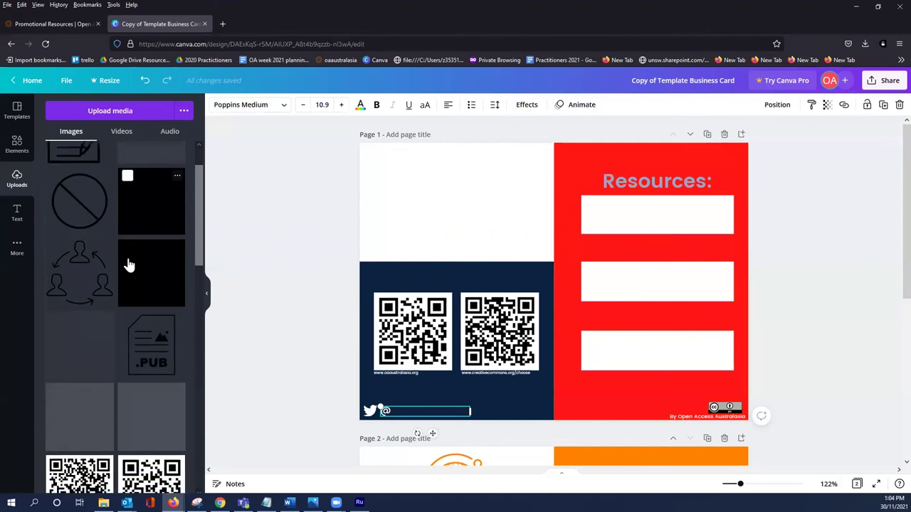
{"action": "scroll", "coordinate": [128, 266], "scroll_direction": "down", "scroll_amount": 4}
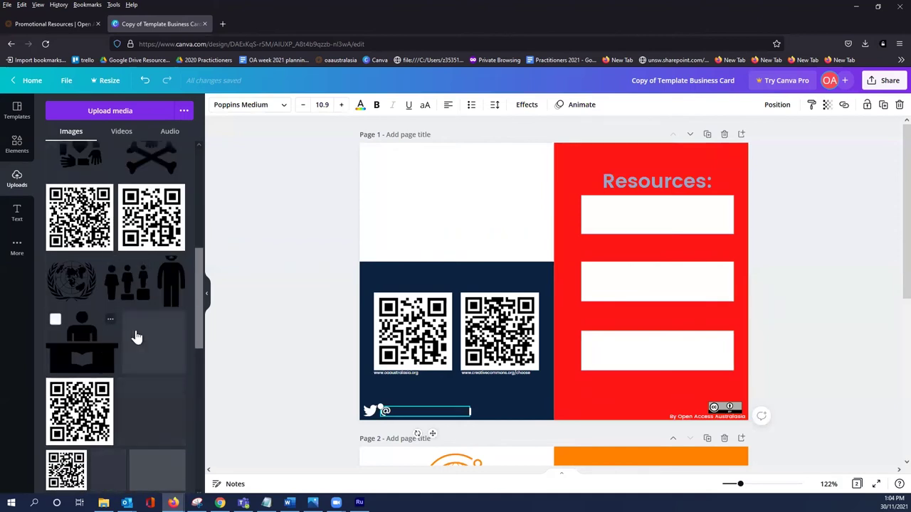
{"action": "left_click_drag", "start_coordinate": [107, 339], "coordinate": [457, 177]}
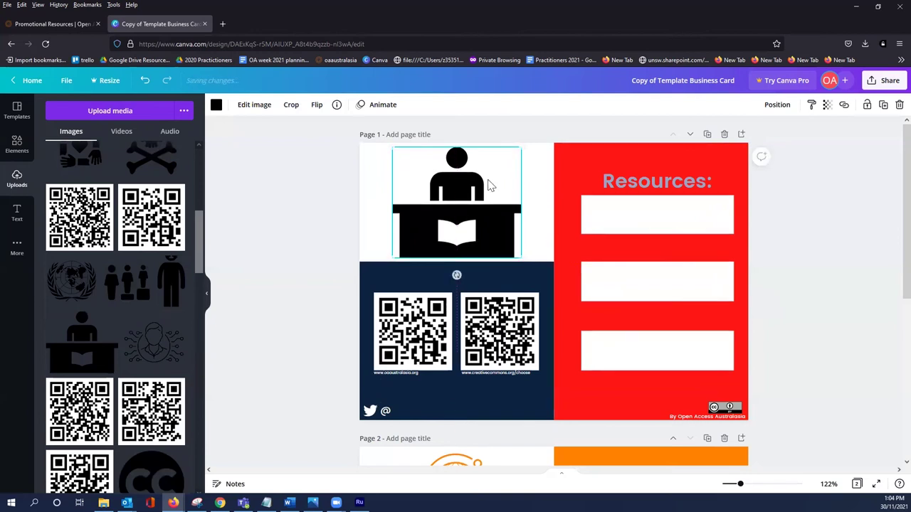
{"action": "left_click", "coordinate": [531, 178]}
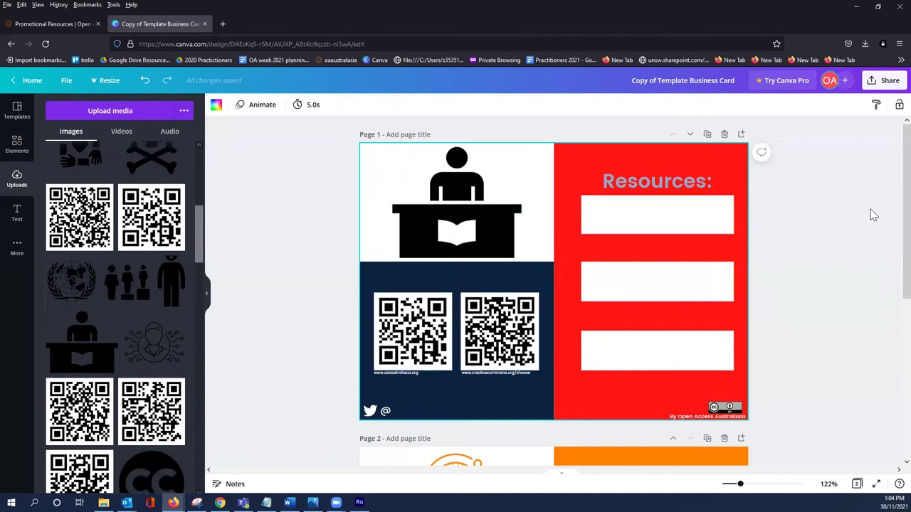
{"action": "left_click", "coordinate": [888, 81]}
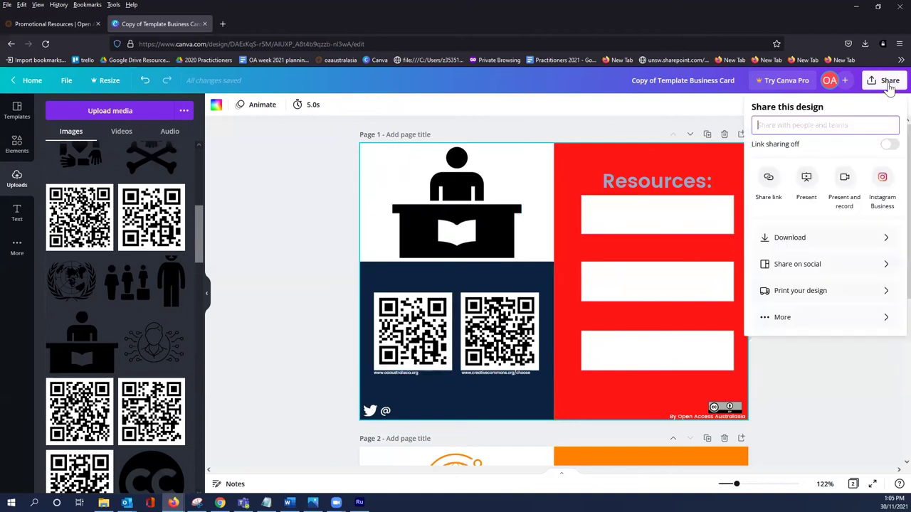
{"action": "left_click", "coordinate": [758, 238]}
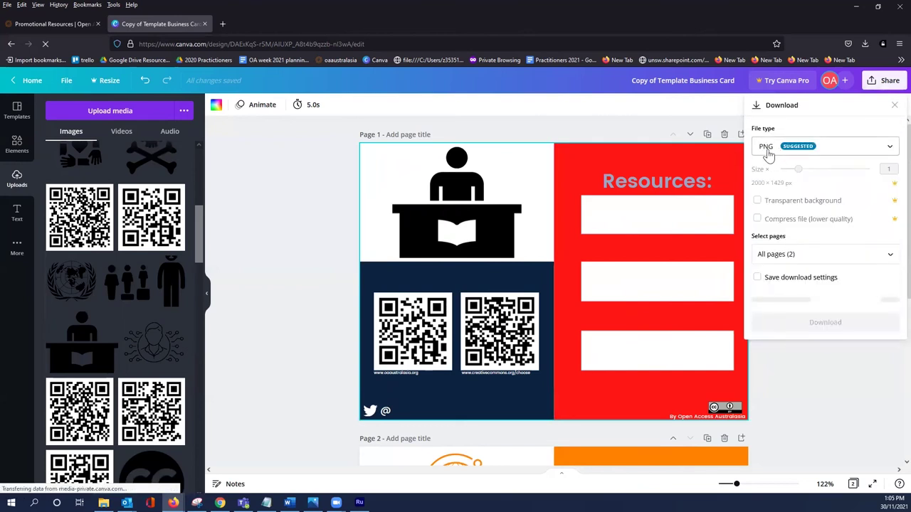
{"action": "left_click", "coordinate": [770, 157]}
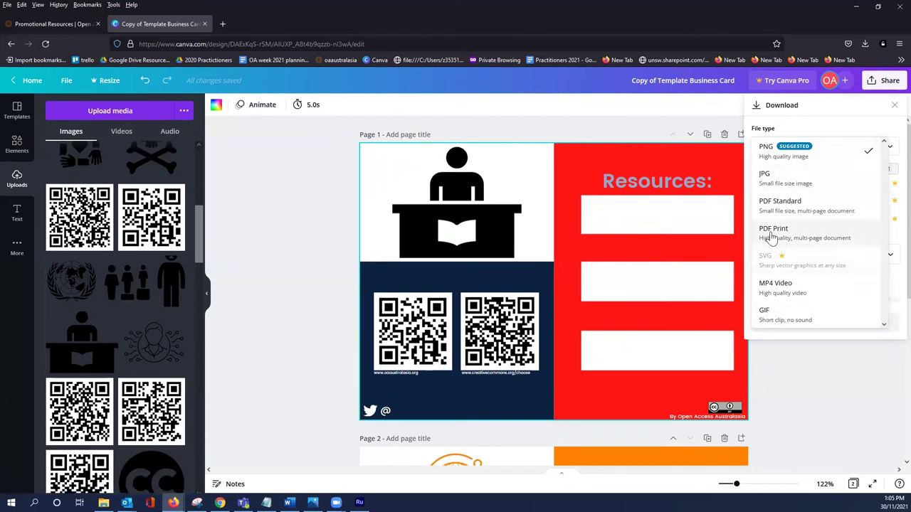
{"action": "left_click", "coordinate": [847, 348]}
{"action": "left_click", "coordinate": [895, 105]}
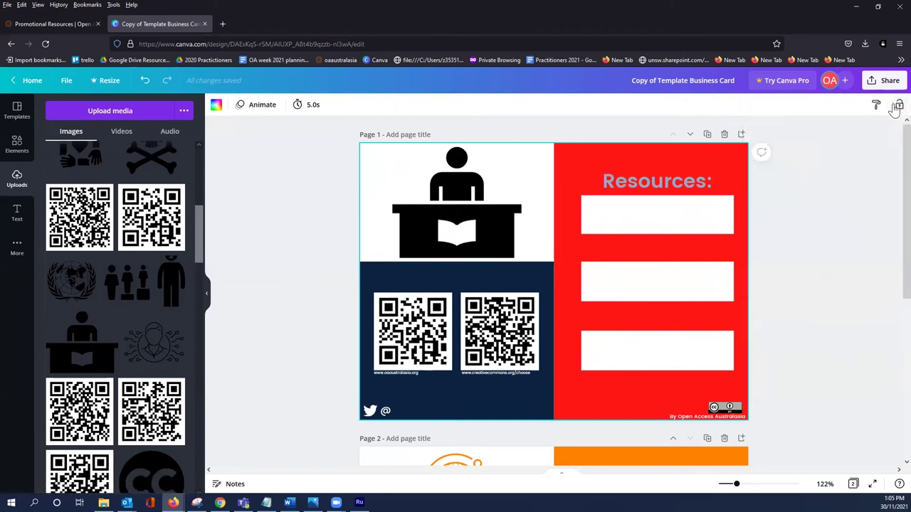
{"action": "left_click", "coordinate": [881, 81]}
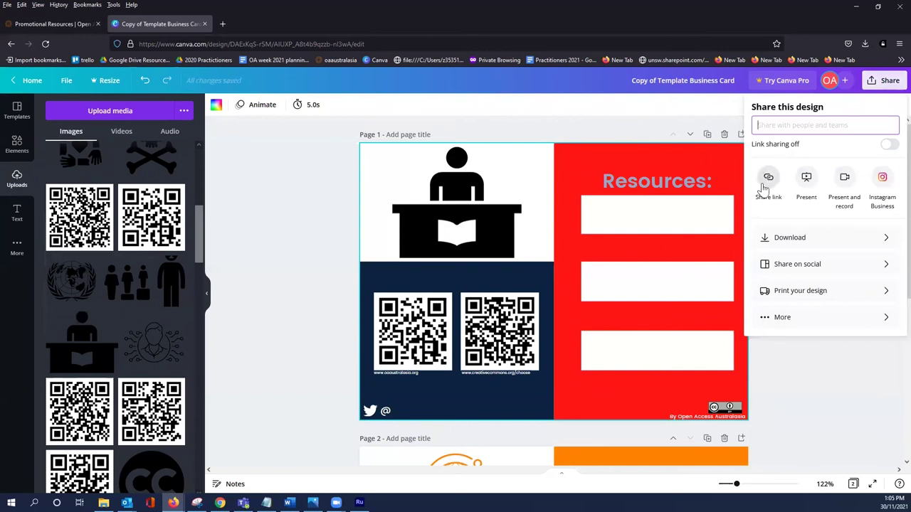
{"action": "left_click", "coordinate": [768, 178]}
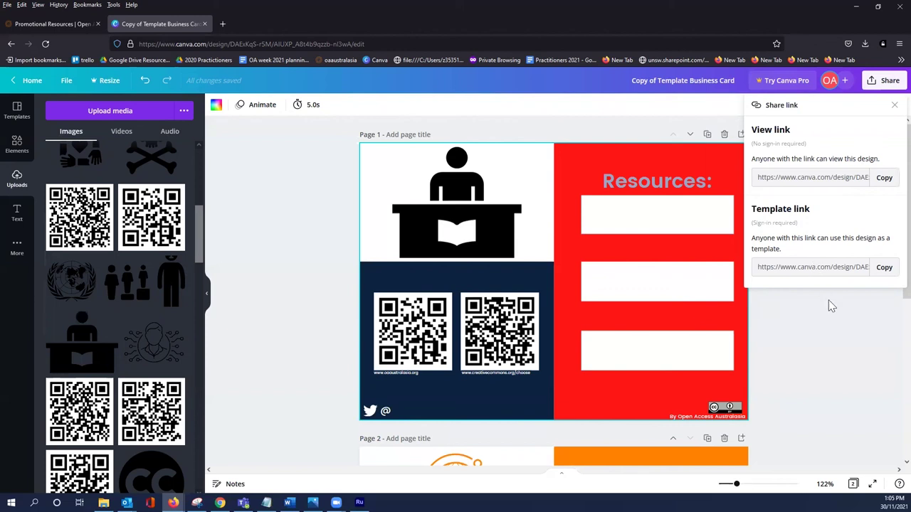
{"action": "left_click", "coordinate": [833, 338]}
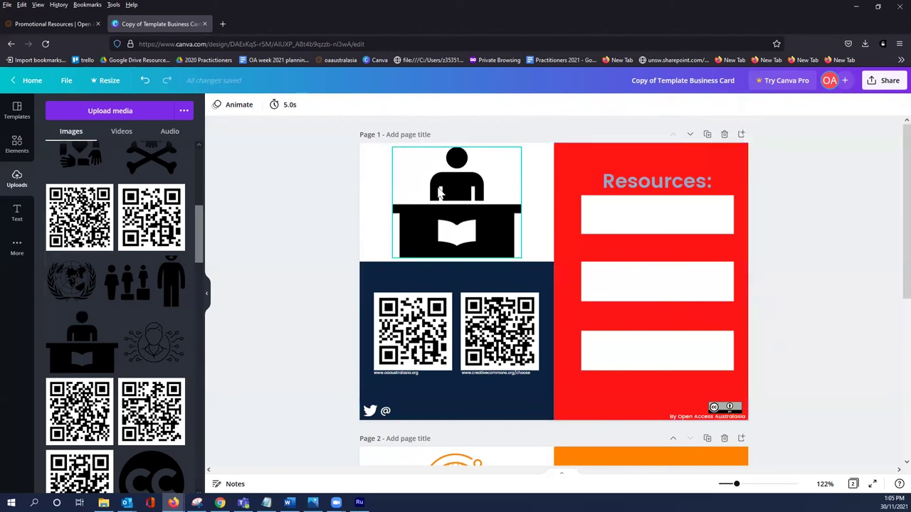